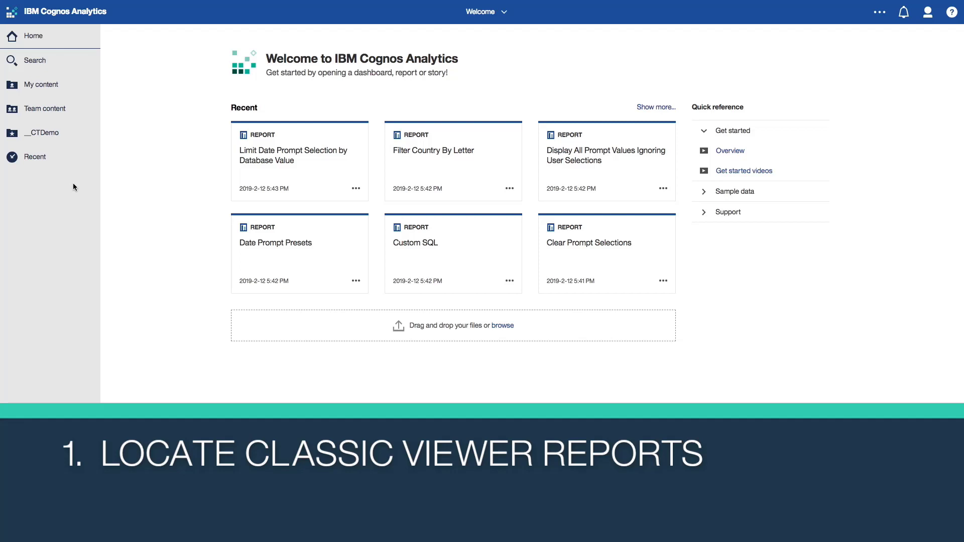
- Open the __CTDemo team folder to list the Report Studio Report Samples reports
click(52, 131)
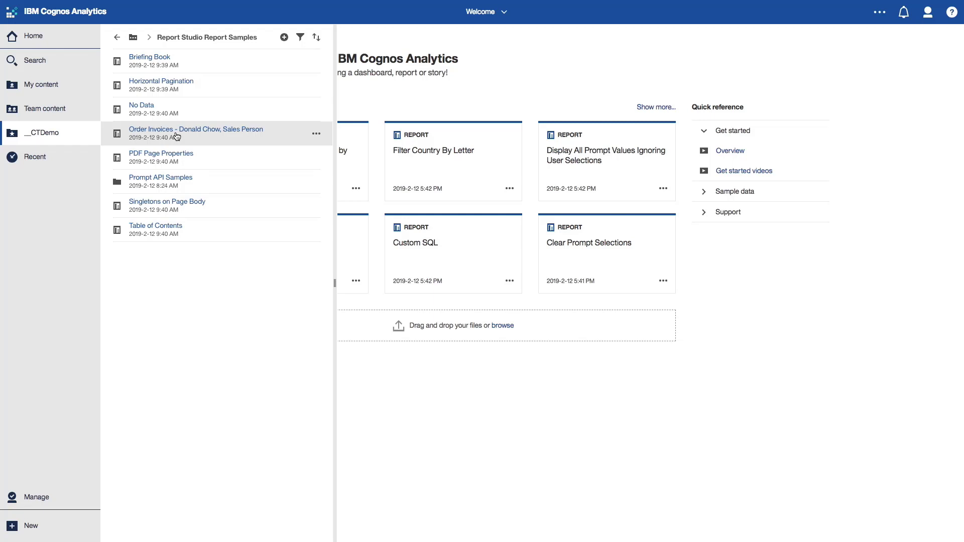
- Open the Order Invoices report from the Report Studio Report Samples folder
click(251, 132)
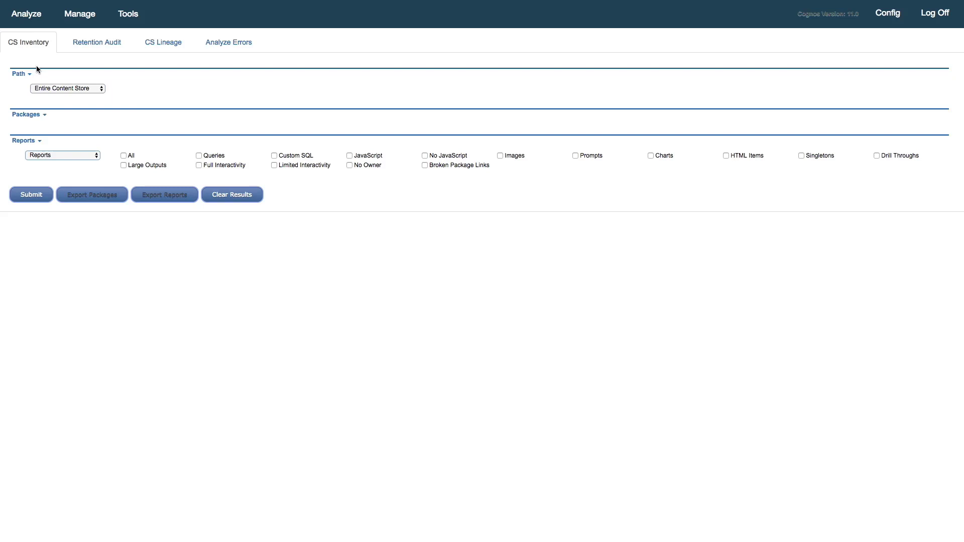
- Point the CS Inventory path at Public Folders > __CTDemo > Report Studio Report Samples
click(65, 90)
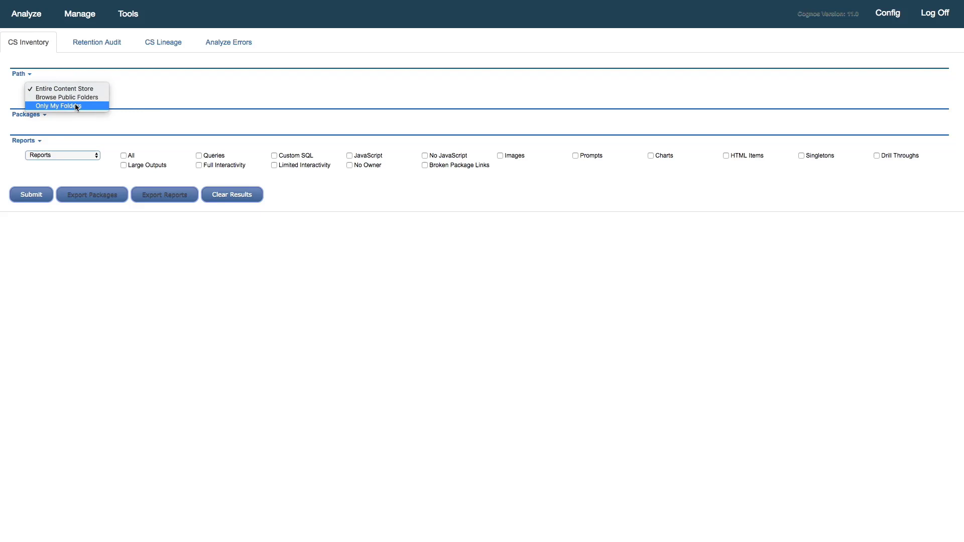
click(94, 99)
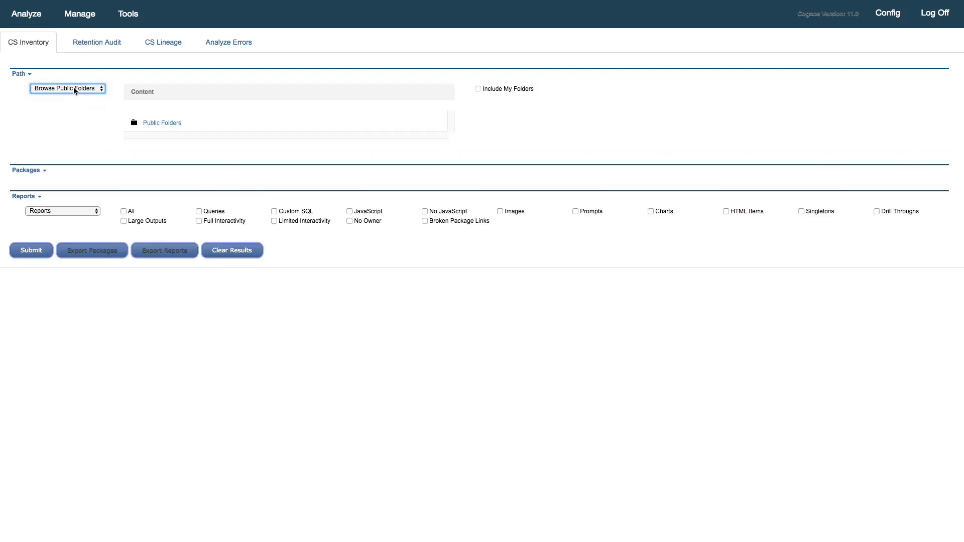
click(162, 123)
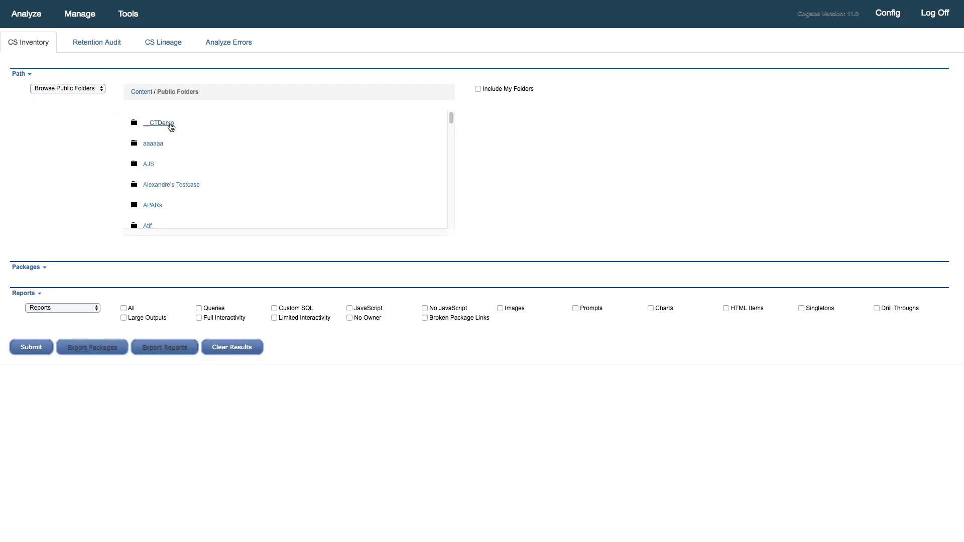
click(169, 124)
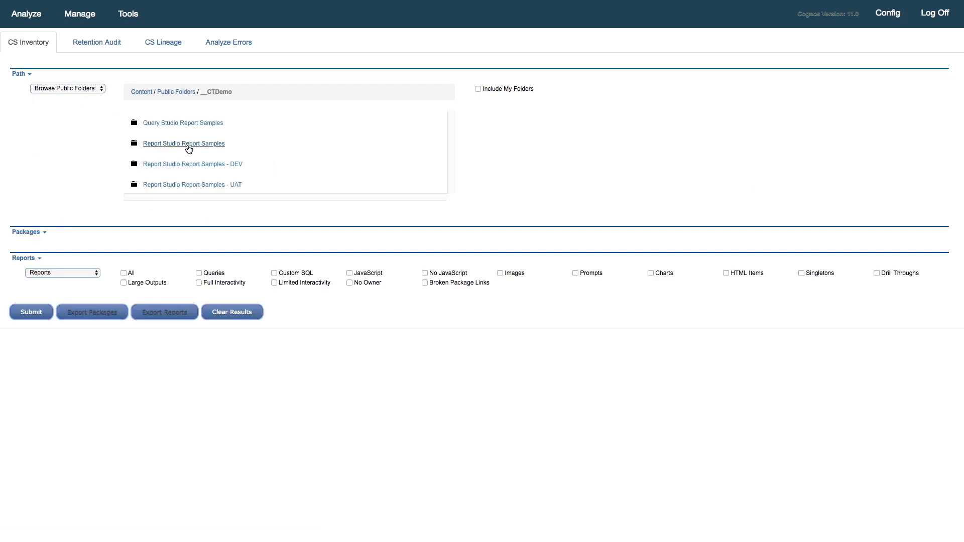
click(244, 144)
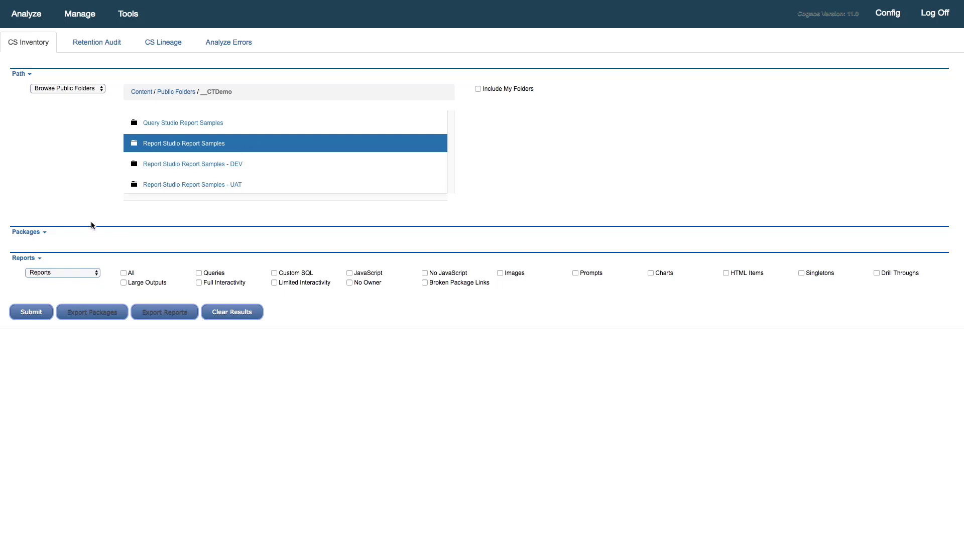
click(55, 272)
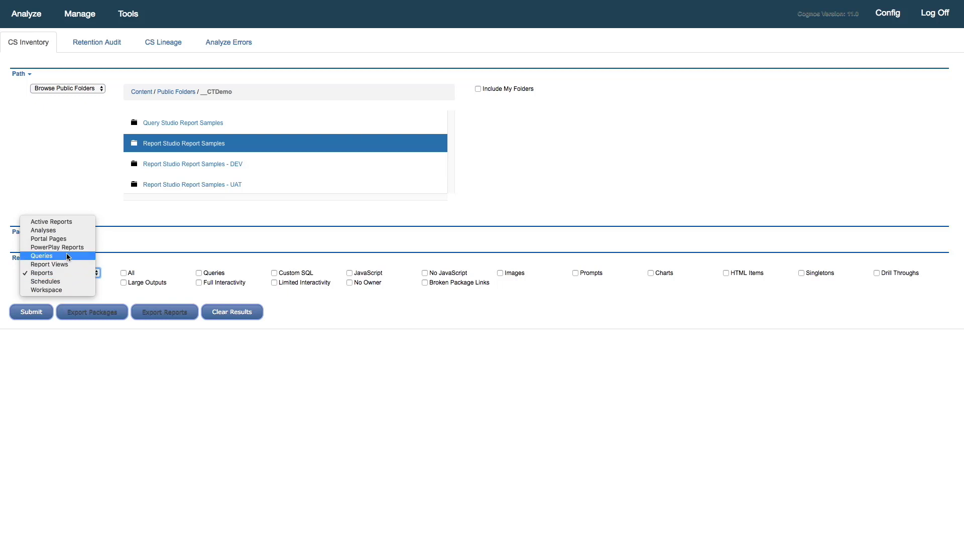
- Run a Reports inventory filtered to Limited Interactivity in that folder
click(67, 273)
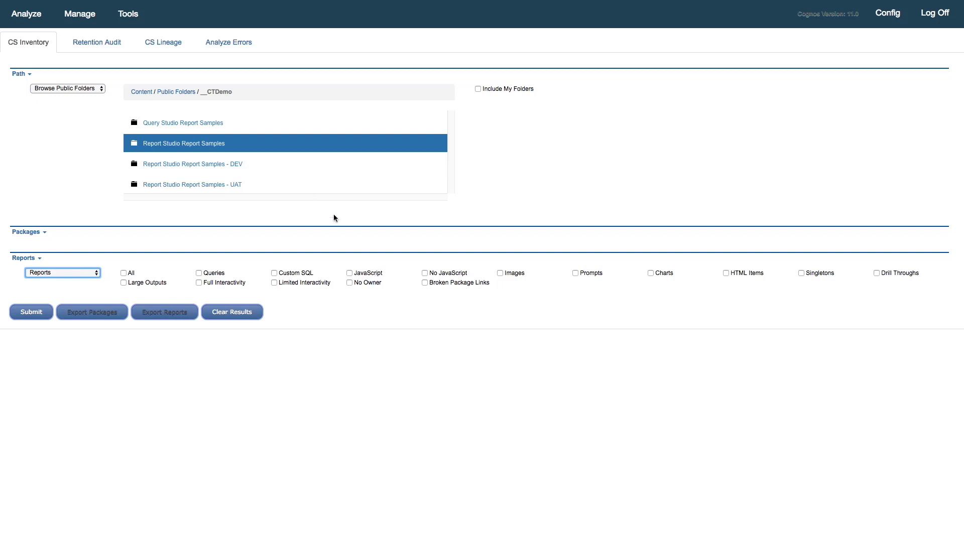
click(274, 283)
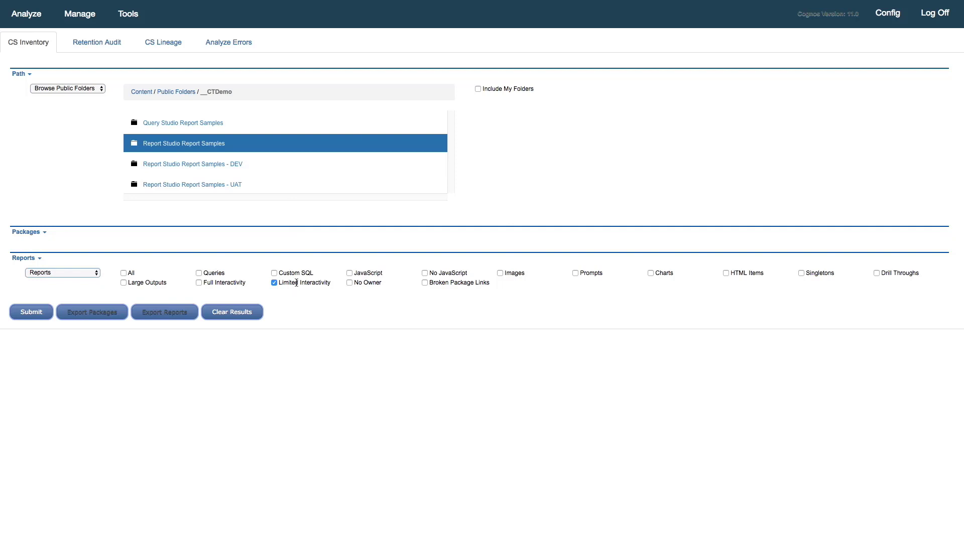
click(30, 317)
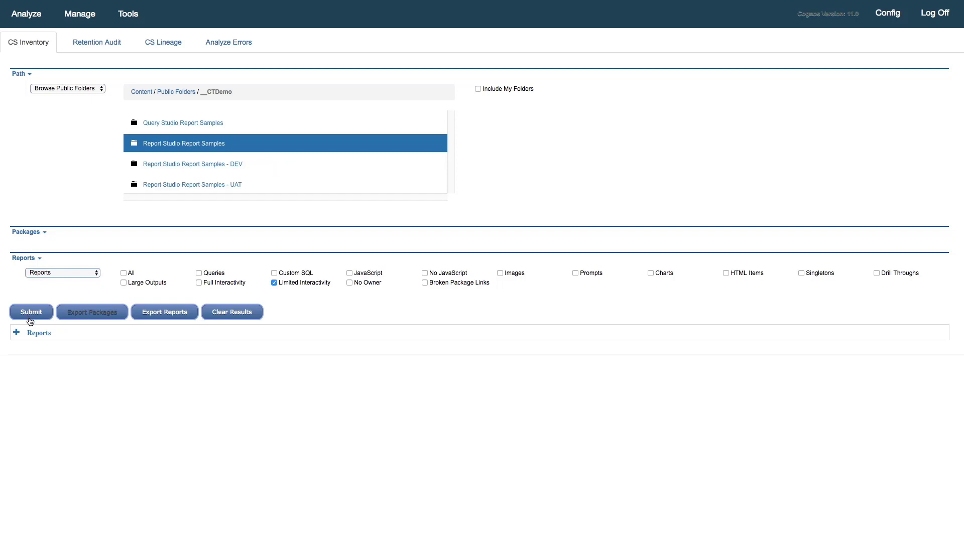
- Expand the Reports results and scroll through the 24 limited-interactivity reports
click(32, 334)
scroll(201, 431, down, 1)
scroll(200, 431, down, 8)
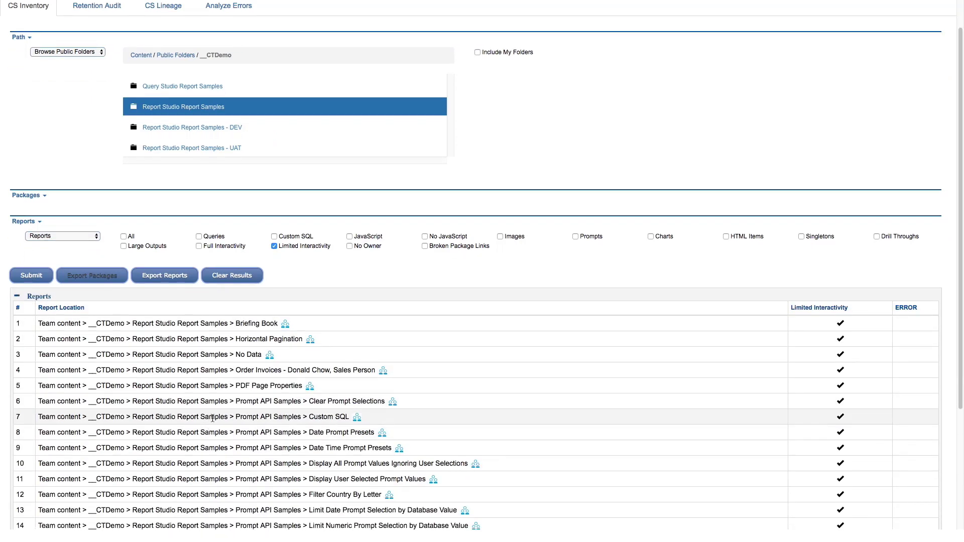
scroll(214, 421, down, 1)
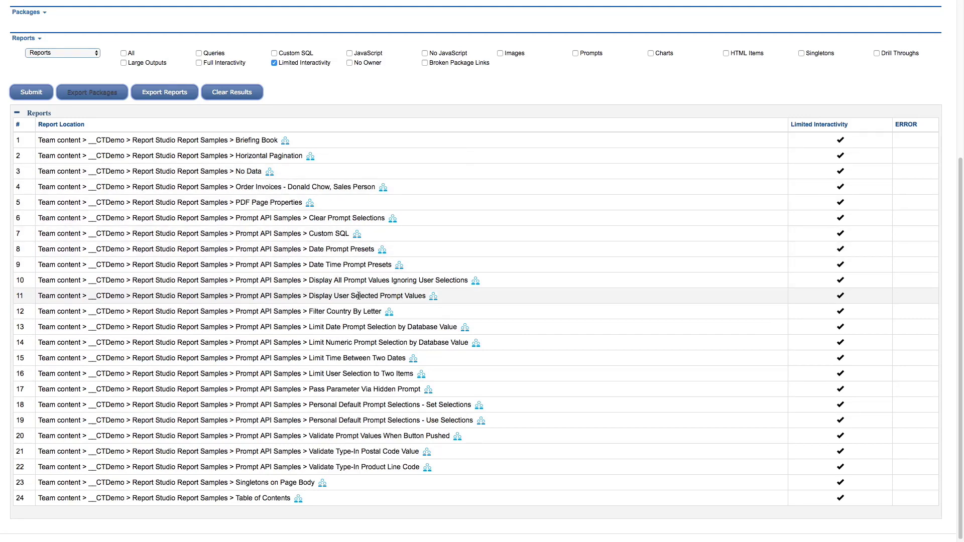
scroll(360, 298, up, 3)
scroll(359, 299, up, 5)
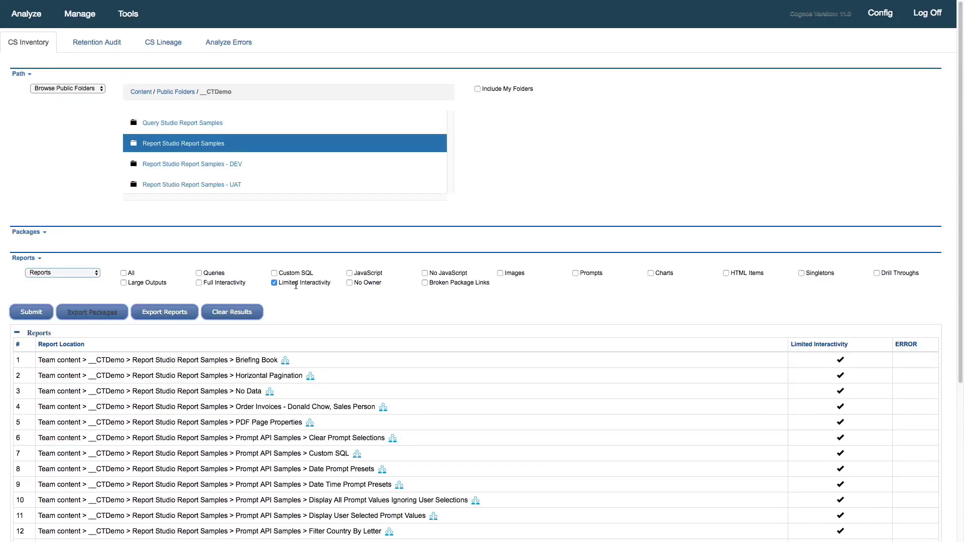
scroll(289, 366, down, 2)
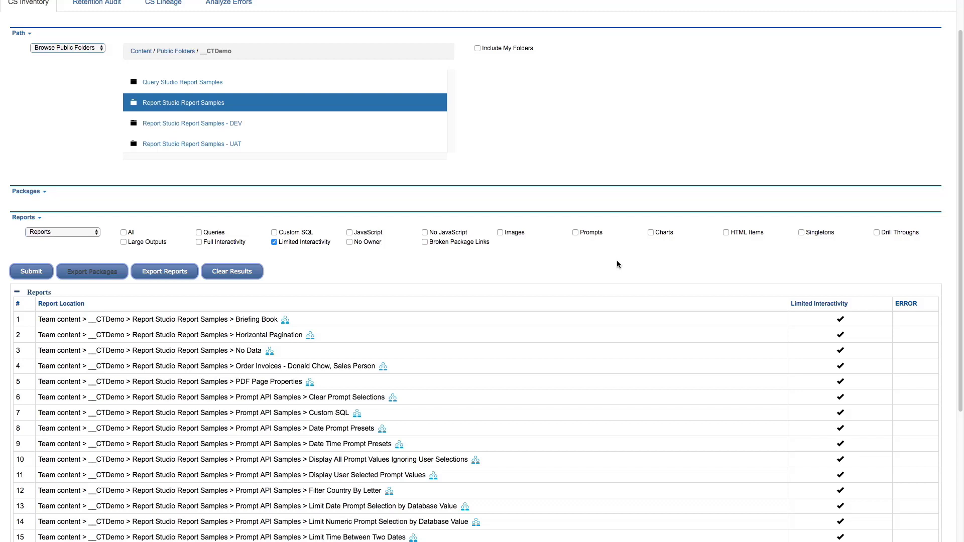
- Swap the Limited Interactivity filter for No JavaScript, rerun, and expand the eight reports found
click(275, 243)
click(425, 232)
click(22, 274)
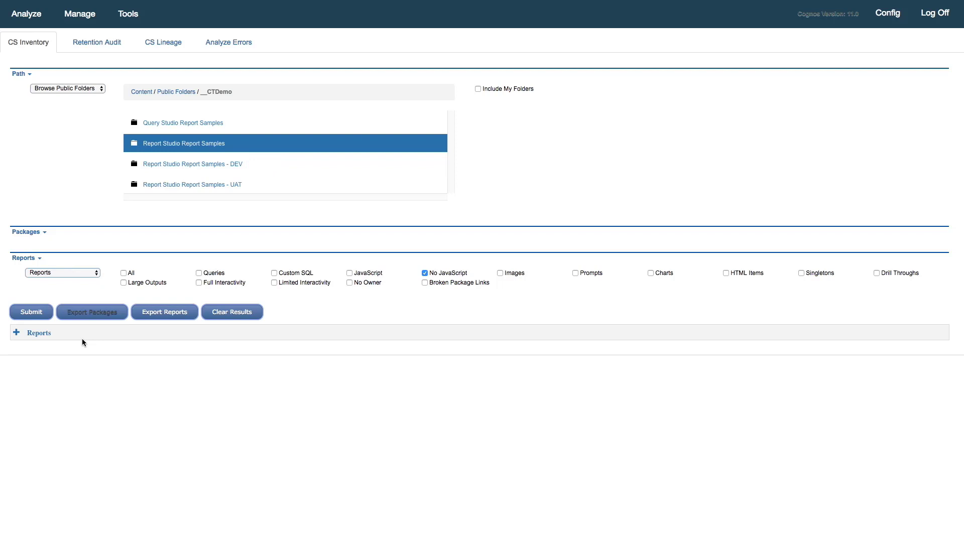
click(39, 334)
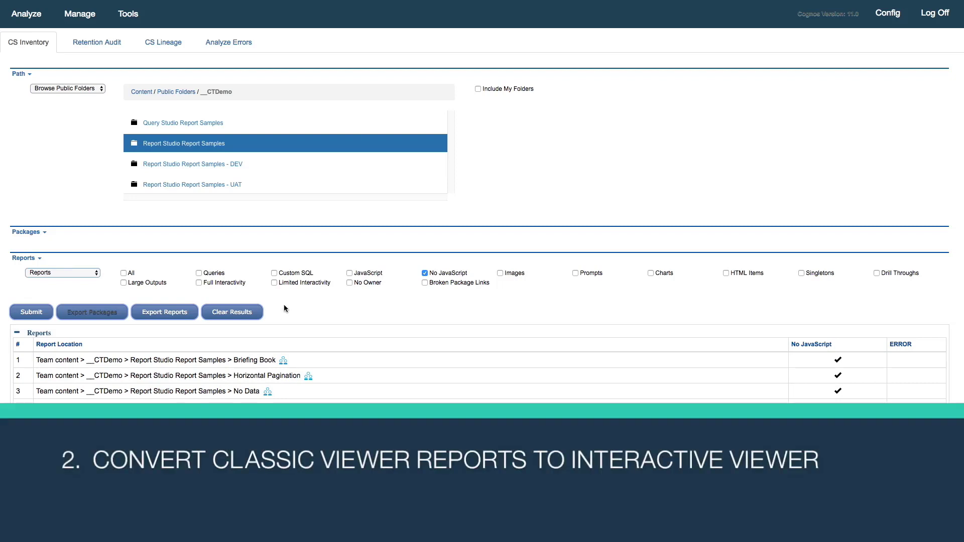
- Convert the Recent Result reports from Limited Interactivity to Full Interactivity via Manage > Conversions
click(79, 13)
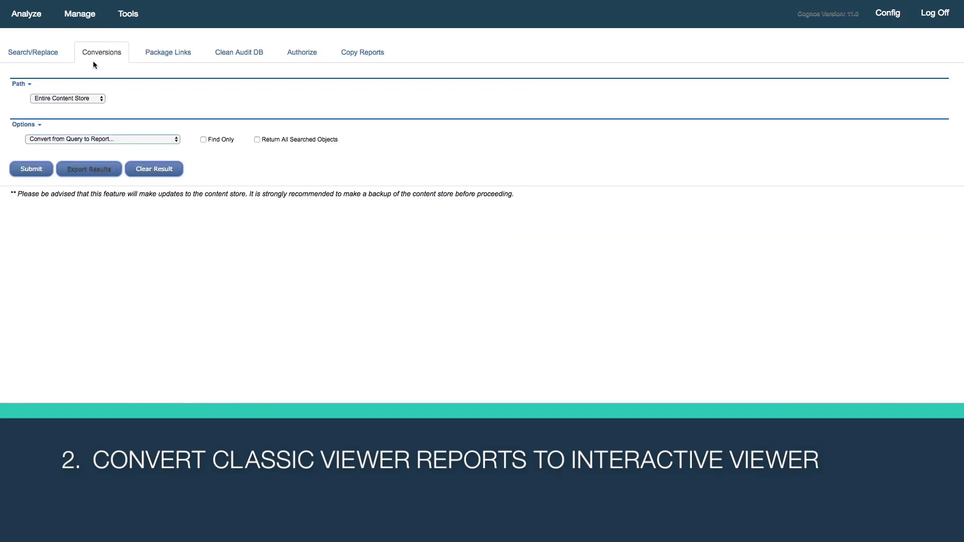
click(85, 99)
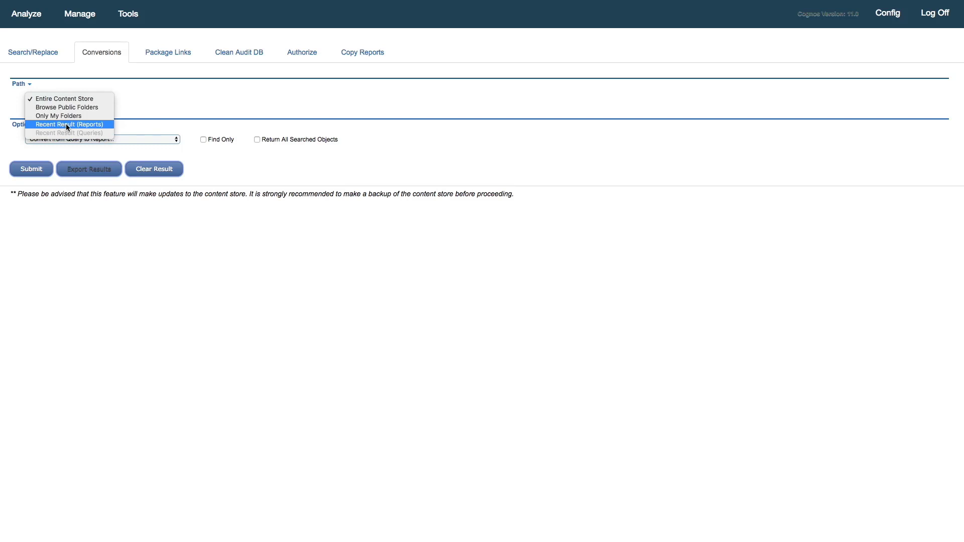
click(67, 125)
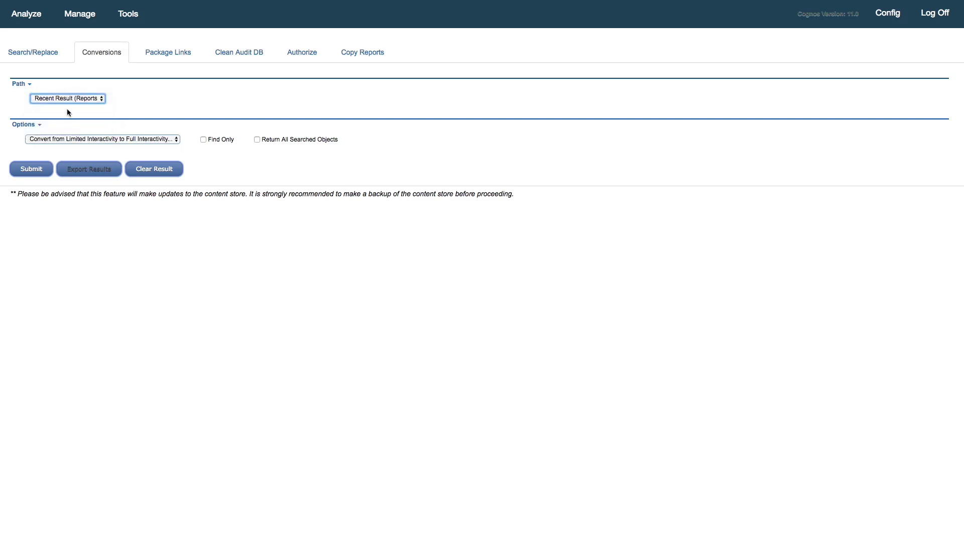
click(110, 137)
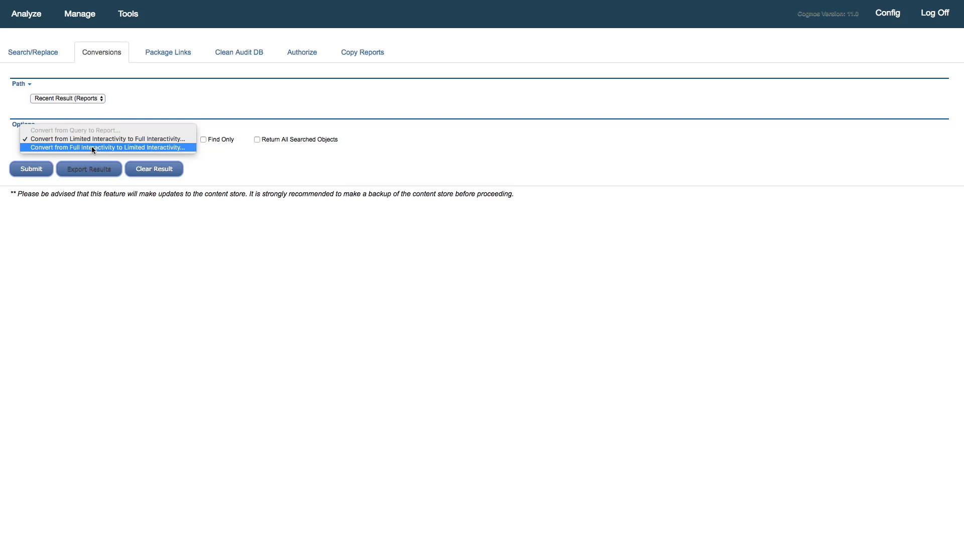
click(136, 139)
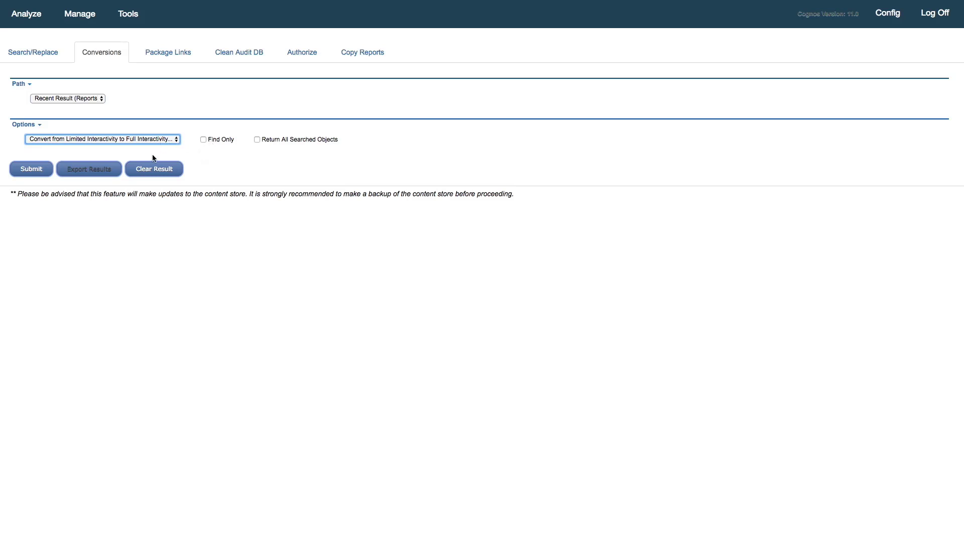
click(31, 169)
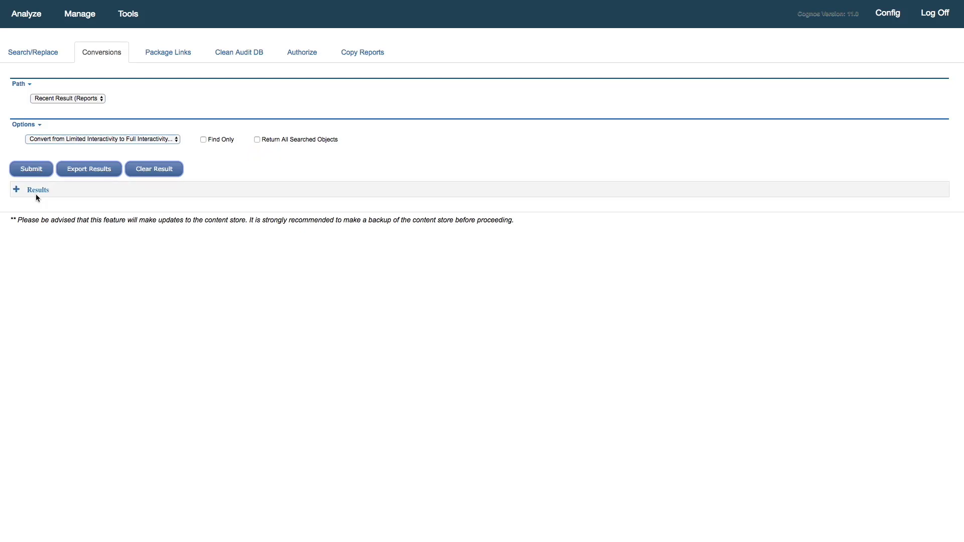
- Expand the conversion Results to confirm all eight reports now use Full Interactivity
click(35, 194)
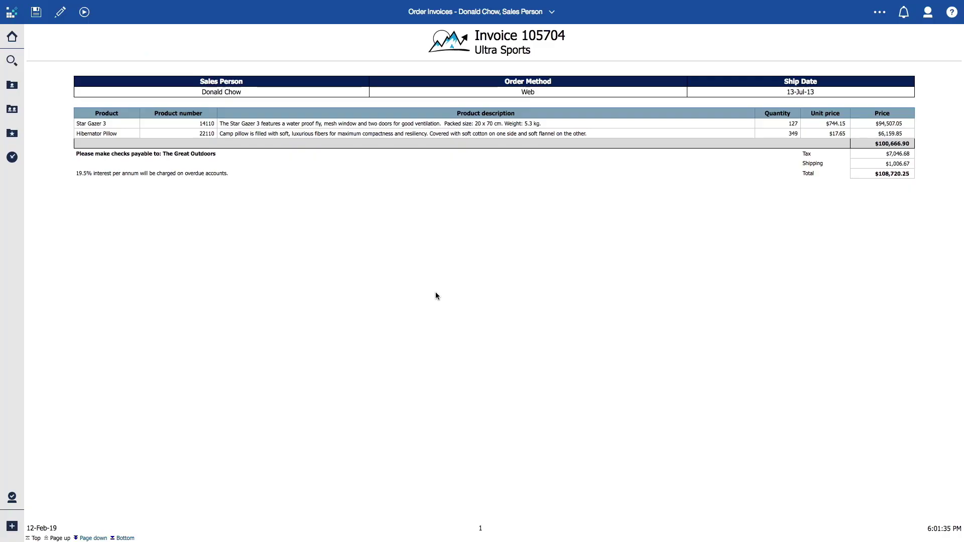
- Rerun Order Invoices from Team content so it opens in the interactive viewer
click(12, 133)
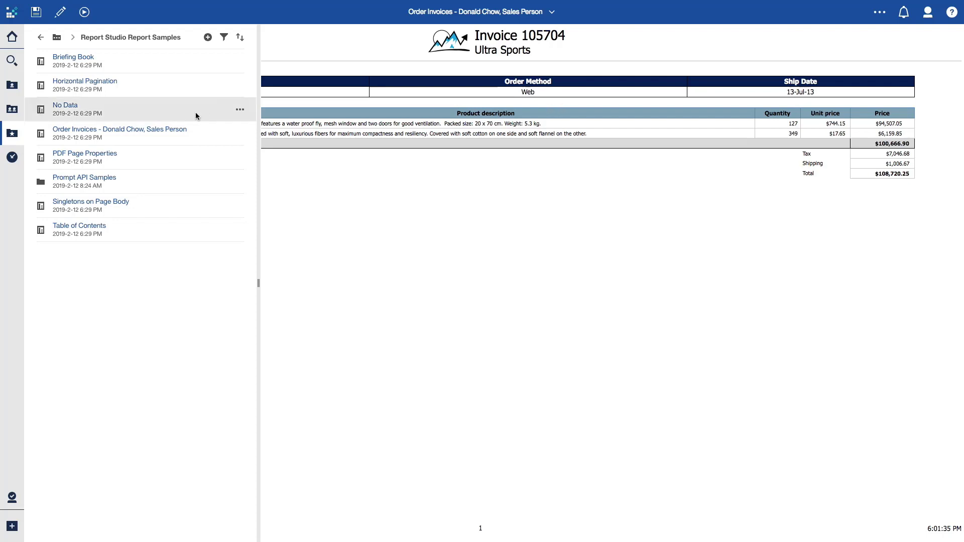
click(152, 133)
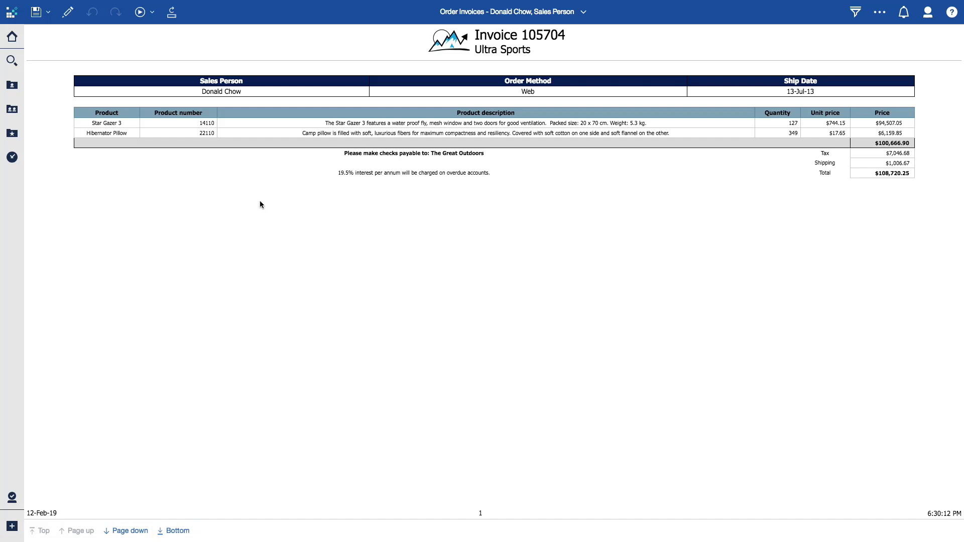
- Sort the Product number column descending so 22110 appears first
click(205, 113)
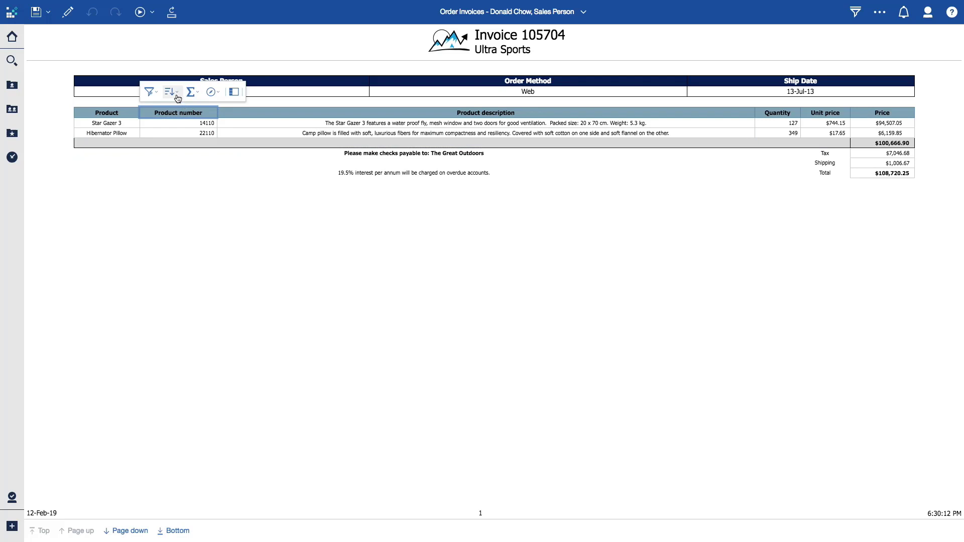
click(178, 98)
click(199, 137)
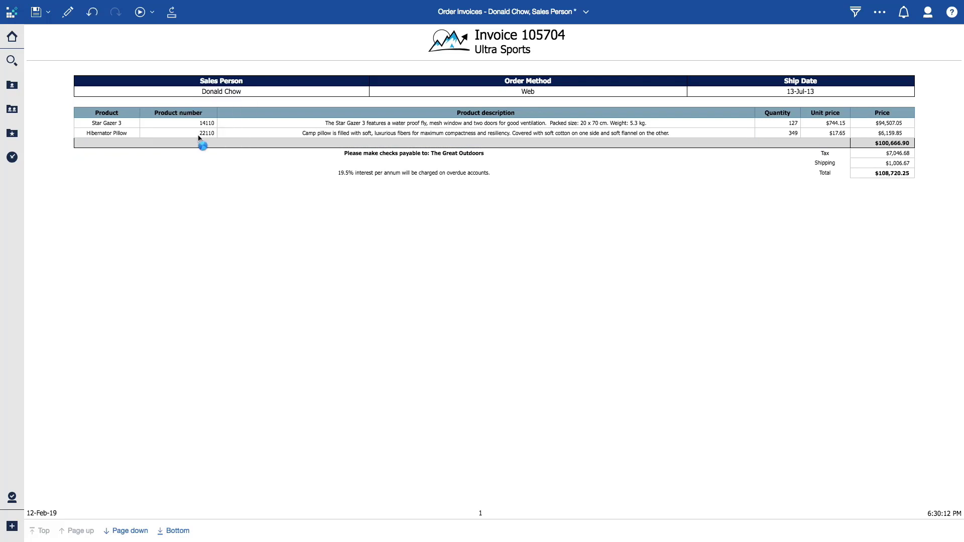